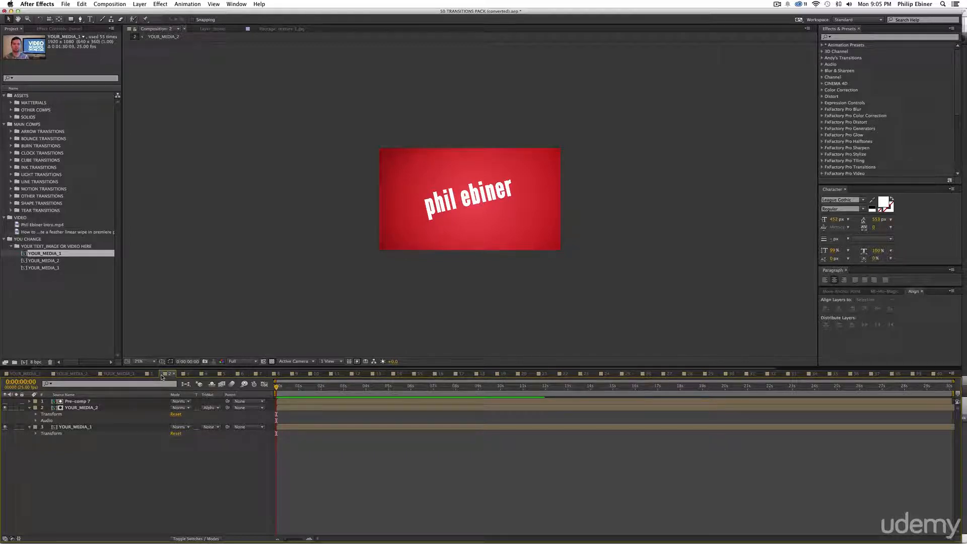
- Shorten the work area of composition 2 so it ends at 3 seconds, and preview it
{"action": "mouse_move", "coordinate": [277, 387]}
{"action": "left_mouse_down"}
{"action": "mouse_move", "coordinate": [418, 391]}
{"action": "mouse_move", "coordinate": [276, 390]}
{"action": "left_mouse_up"}
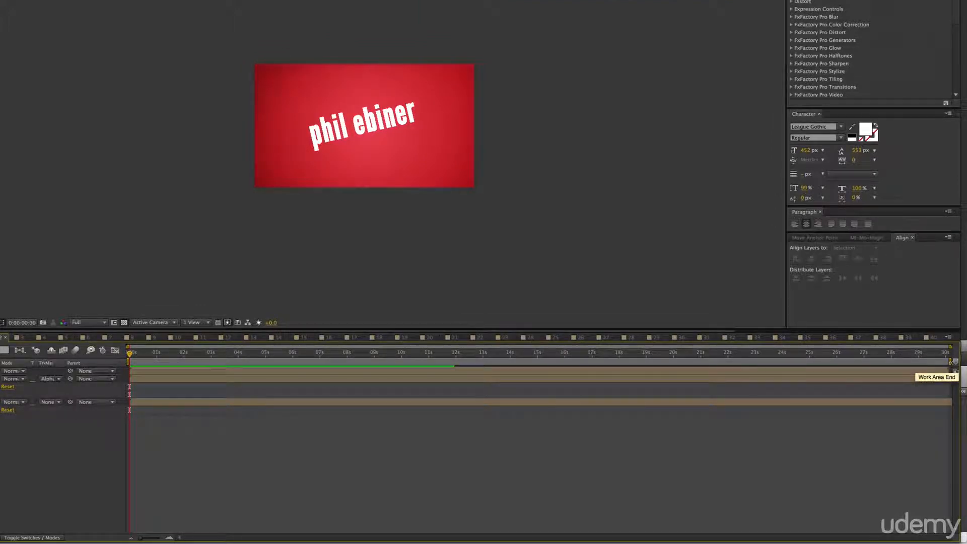
{"action": "left_click_drag", "start_coordinate": [951, 361], "coordinate": [267, 360]}
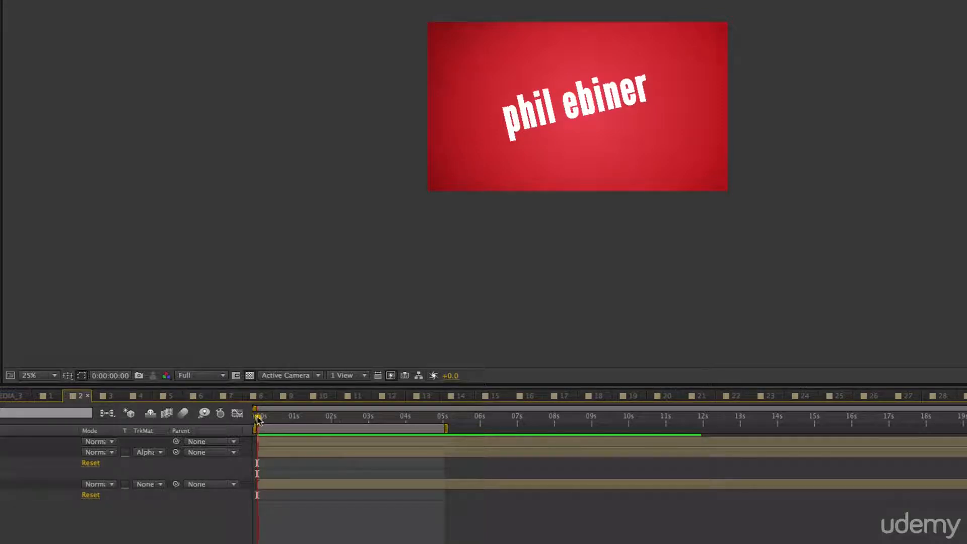
{"action": "left_click_drag", "start_coordinate": [257, 417], "coordinate": [370, 419]}
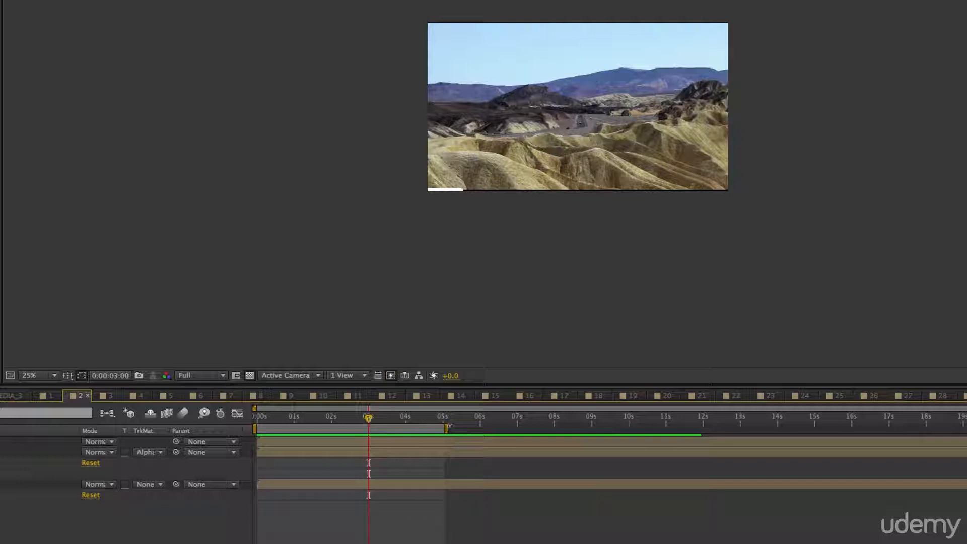
{"action": "left_click_drag", "start_coordinate": [447, 429], "coordinate": [374, 430]}
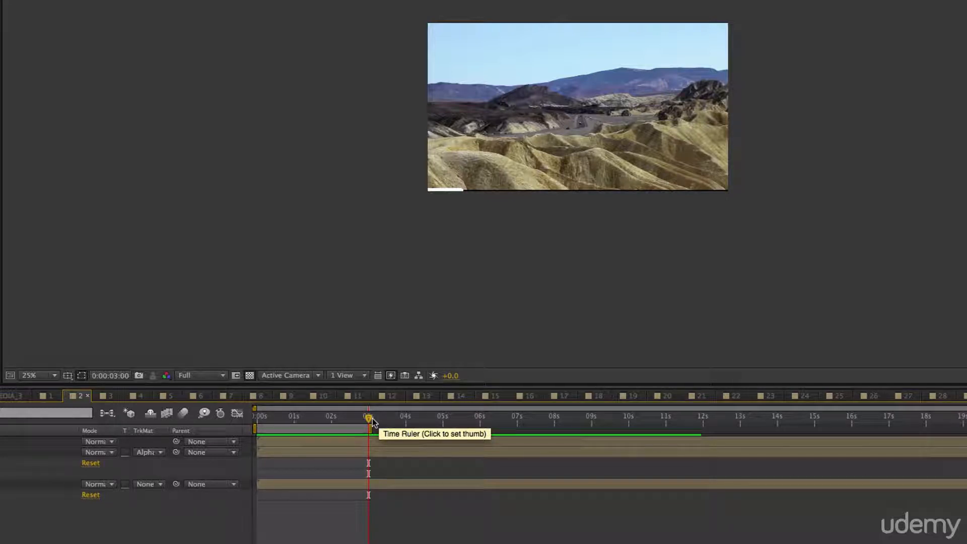
{"action": "key", "text": "space"}
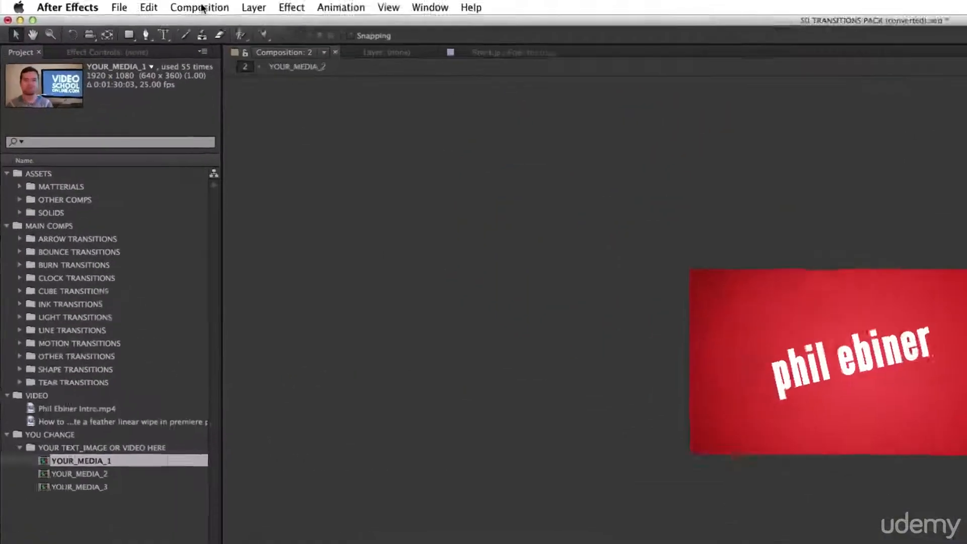
- Add composition 2 to the render queue and remove the finished render items 11 and 12
{"action": "left_click", "coordinate": [111, 5]}
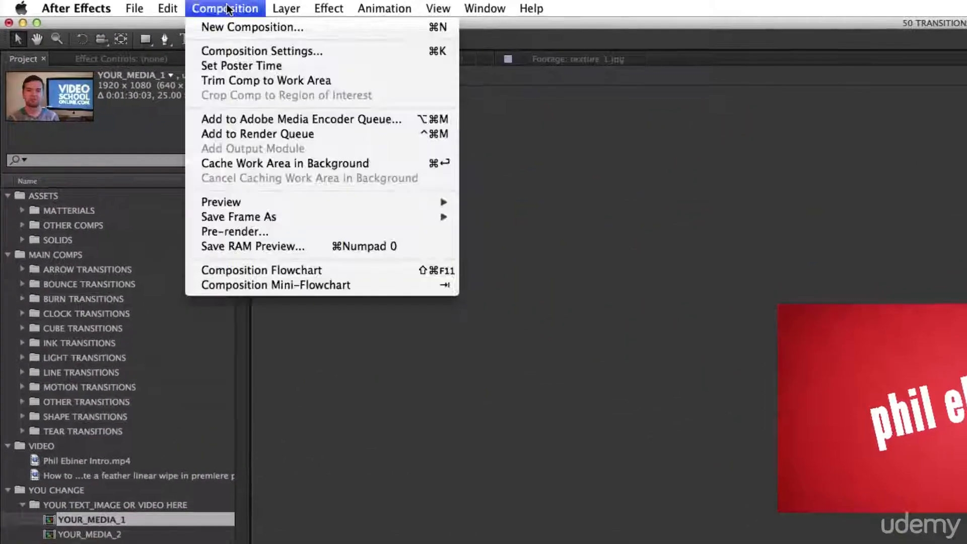
{"action": "left_click", "coordinate": [276, 134]}
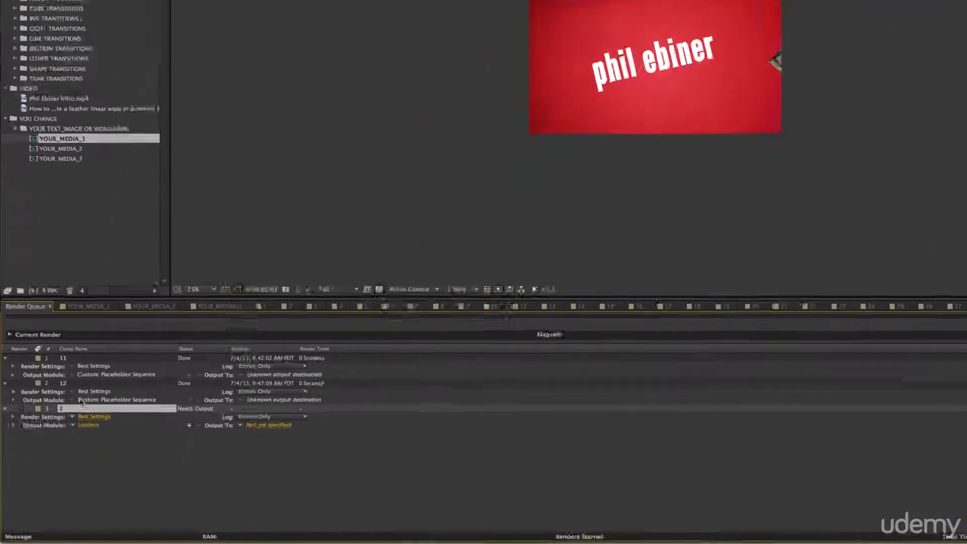
{"action": "left_click", "coordinate": [48, 429]}
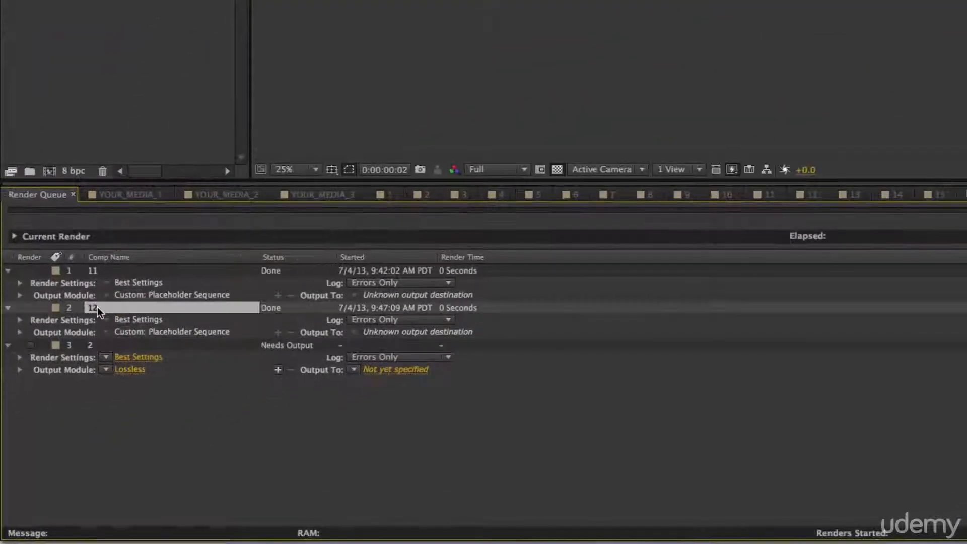
{"action": "left_click", "coordinate": [96, 271], "text": "shift"}
{"action": "key", "text": "Delete"}
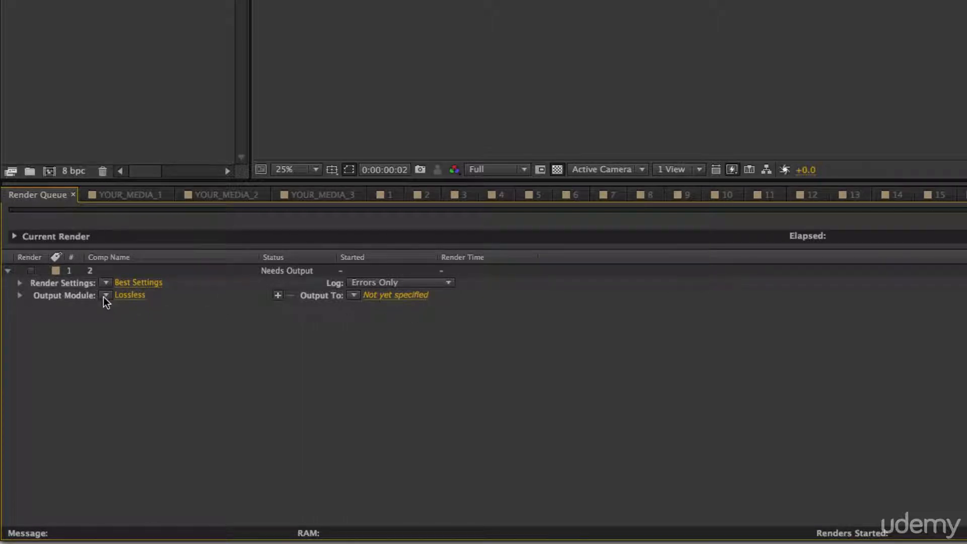
- Set the output module of composition 2's render item to QuickTime with the H.264 video codec
{"action": "left_click", "coordinate": [135, 296]}
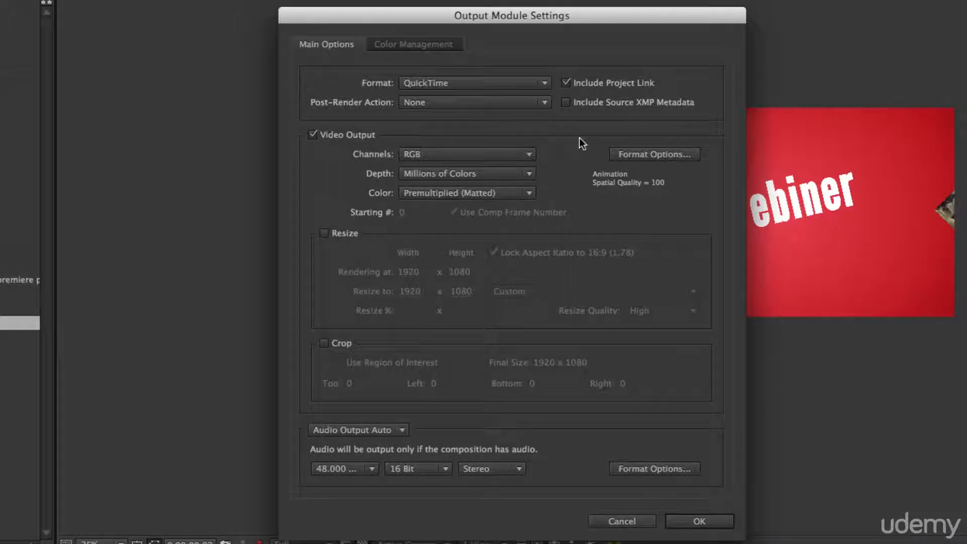
{"action": "left_click", "coordinate": [671, 151]}
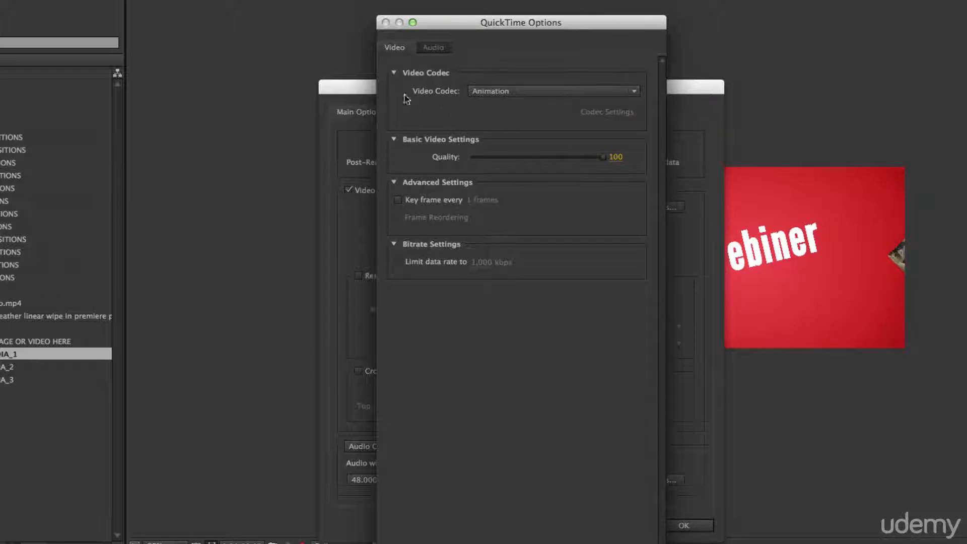
{"action": "left_click", "coordinate": [491, 92]}
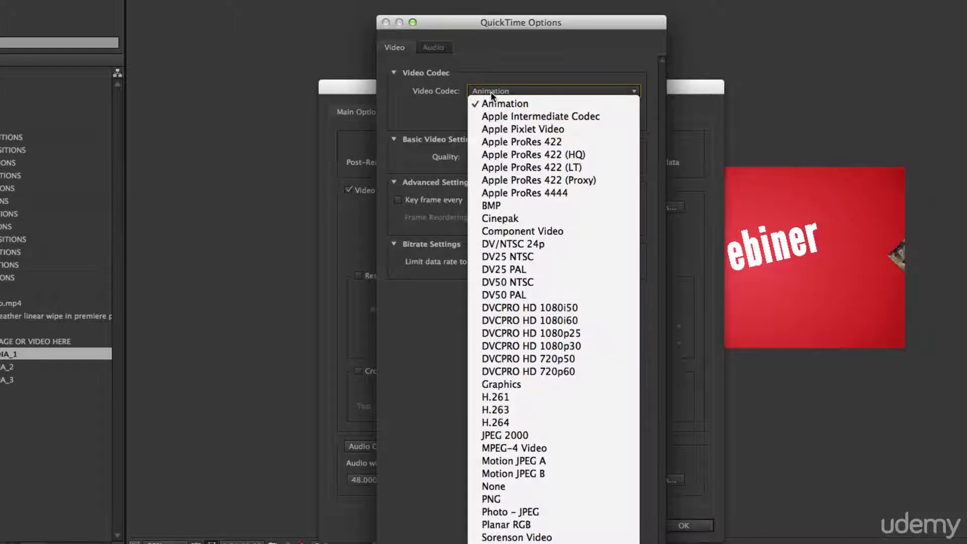
{"action": "left_click", "coordinate": [522, 423]}
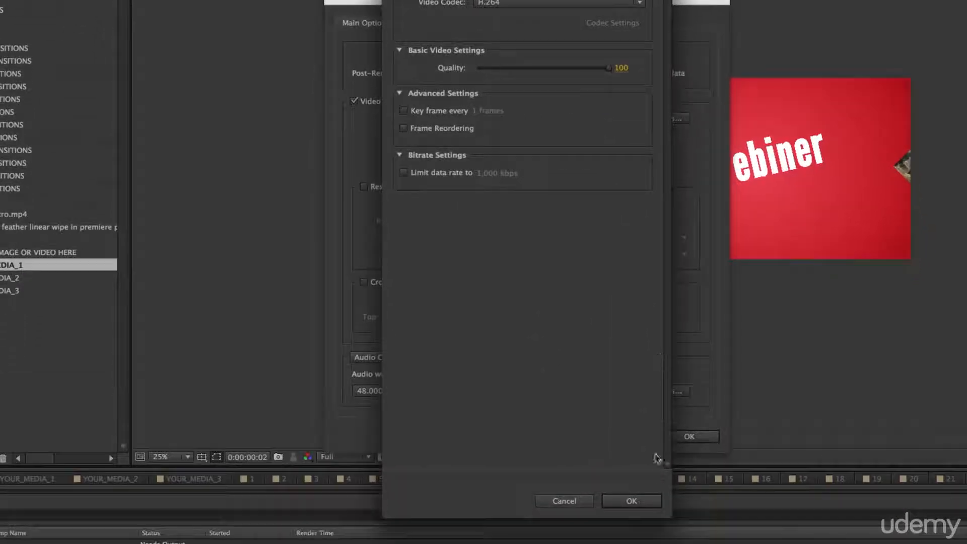
{"action": "left_click", "coordinate": [646, 503]}
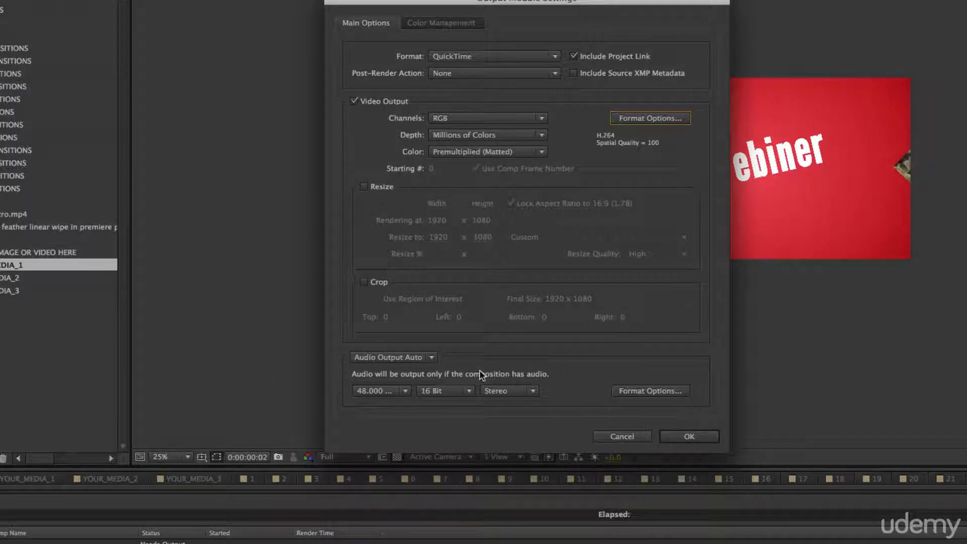
{"action": "left_click", "coordinate": [689, 437]}
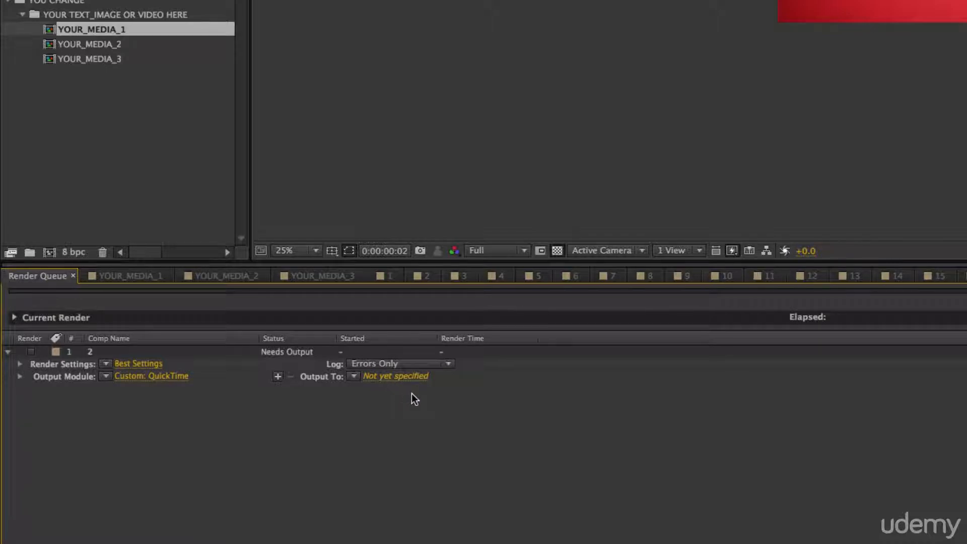
- For the render's output location, create a folder named EXPORTS inside the Editing After Effects Templates folder under YouTube
{"action": "left_click", "coordinate": [410, 377]}
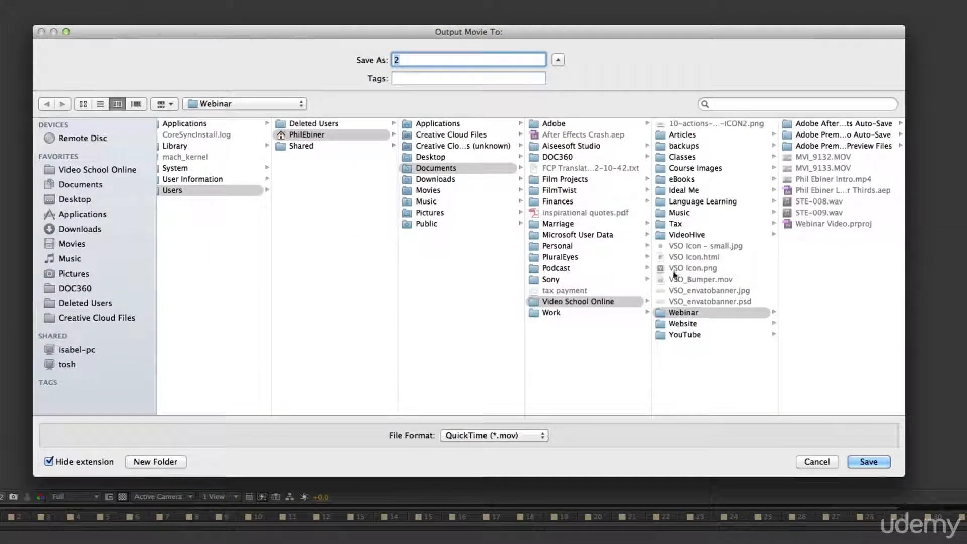
{"action": "left_click", "coordinate": [684, 335]}
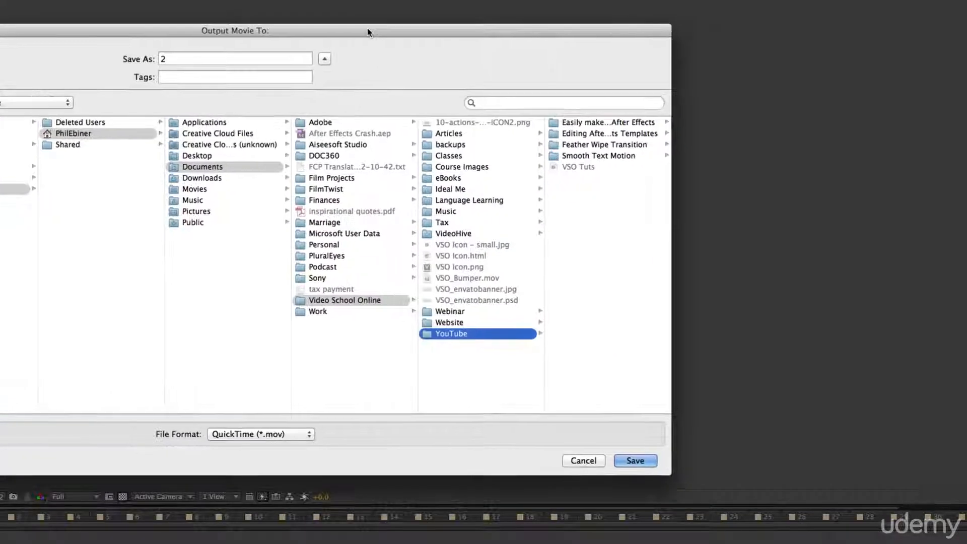
{"action": "left_click_drag", "start_coordinate": [368, 29], "coordinate": [346, 24]}
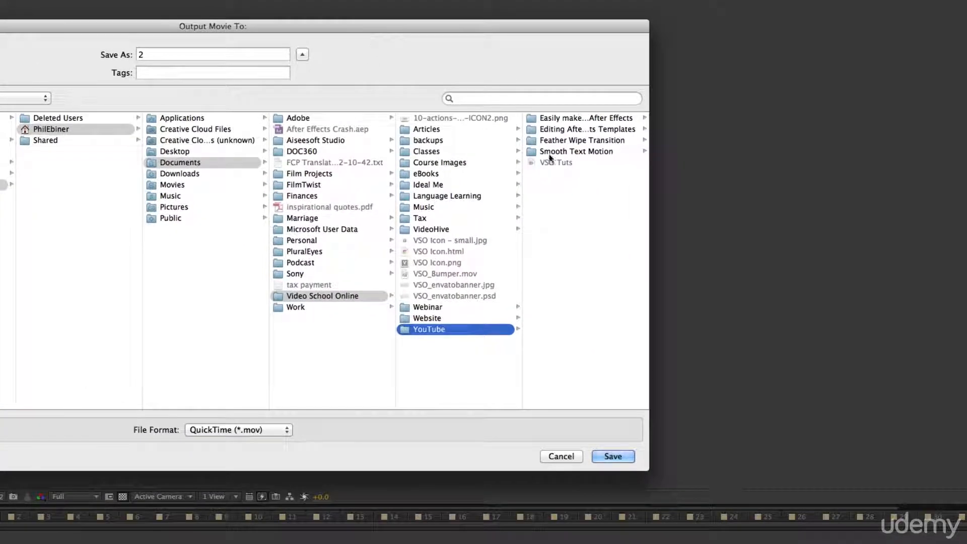
{"action": "left_click", "coordinate": [571, 128]}
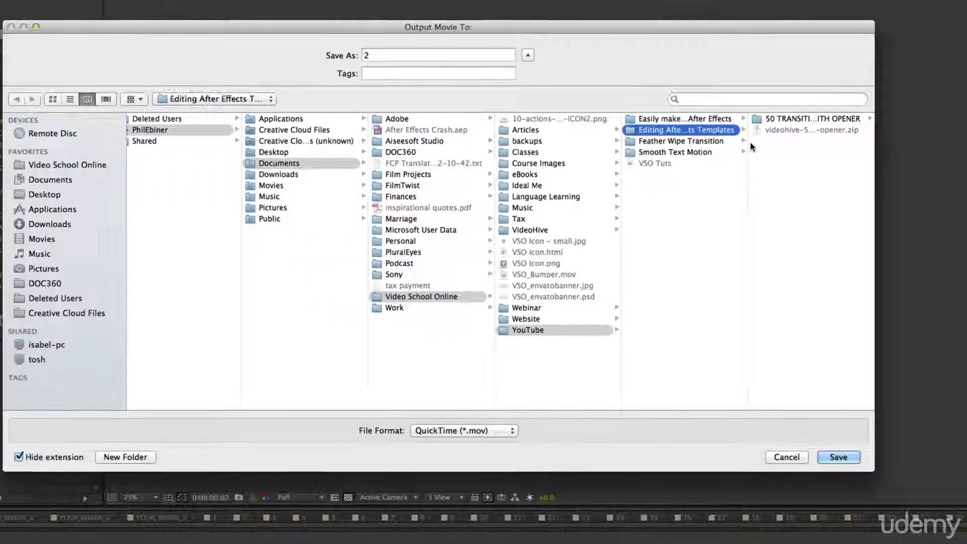
{"action": "key", "text": "super+shift+n"}
{"action": "type", "text": "EXPORTS"}
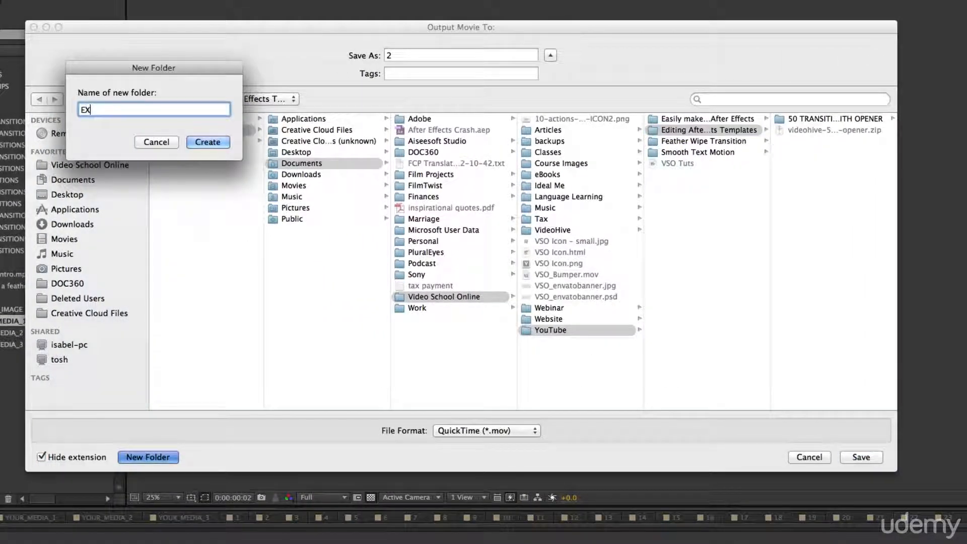
{"action": "key", "text": "Return"}
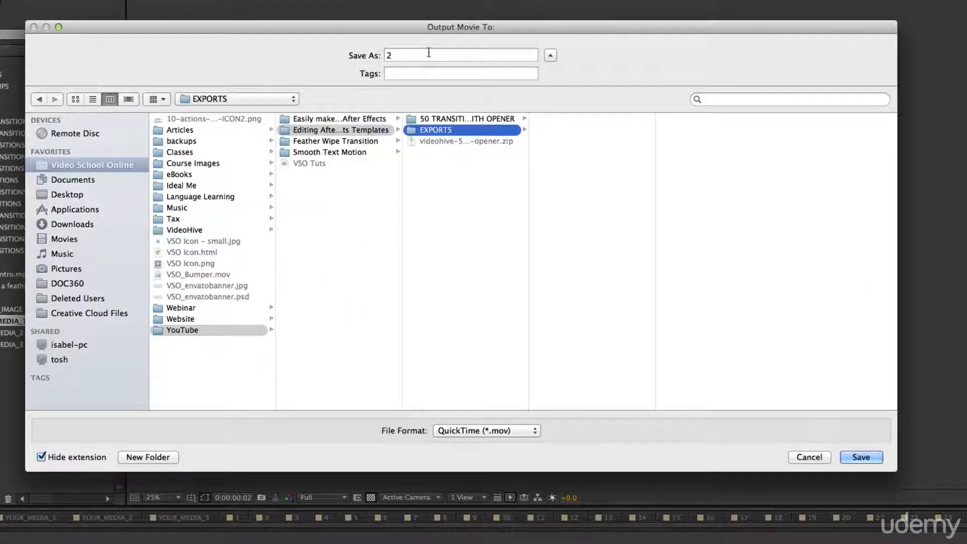
- Name the output movie "Transition 2", save it in the EXPORTS folder and render the queue
{"action": "left_click", "coordinate": [387, 56]}
{"action": "type", "text": "Transition"}
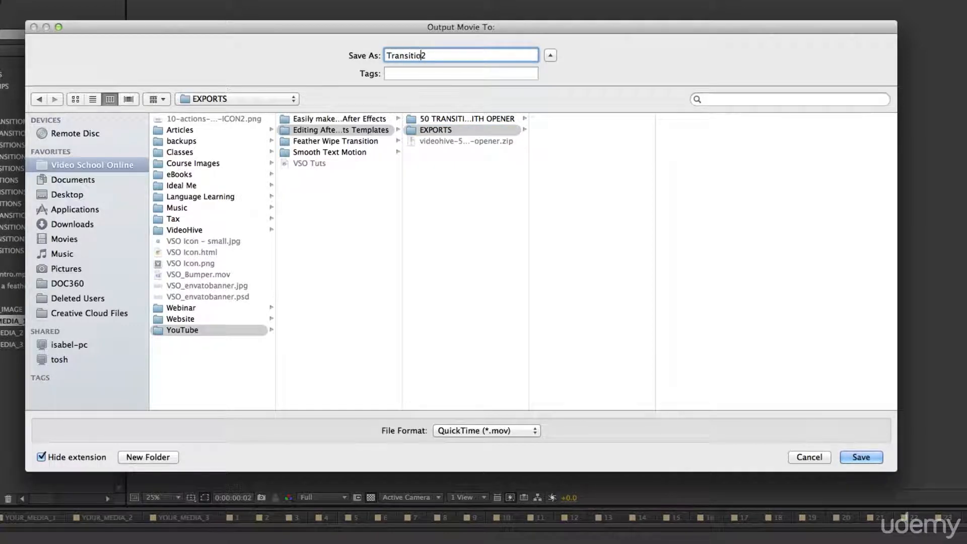
{"action": "key", "text": "Return"}
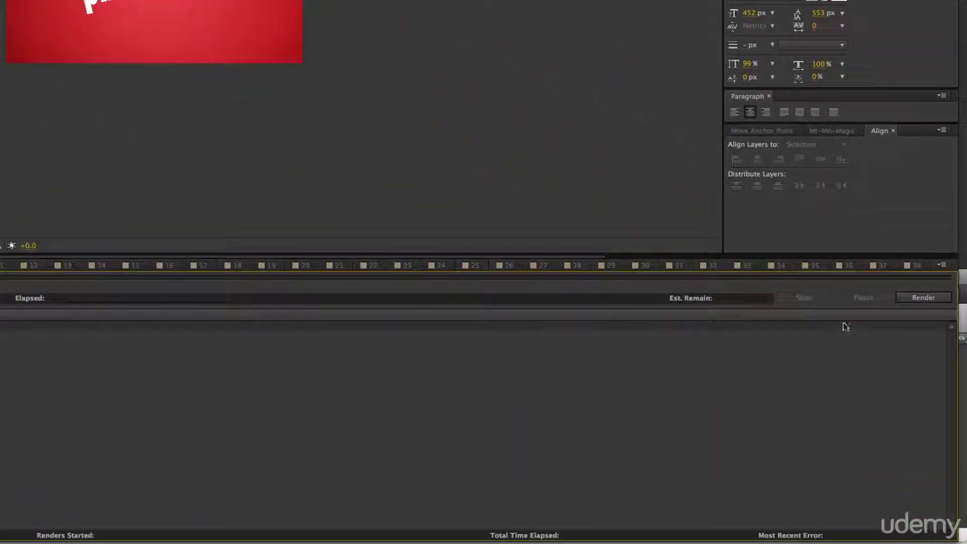
{"action": "left_click", "coordinate": [922, 298]}
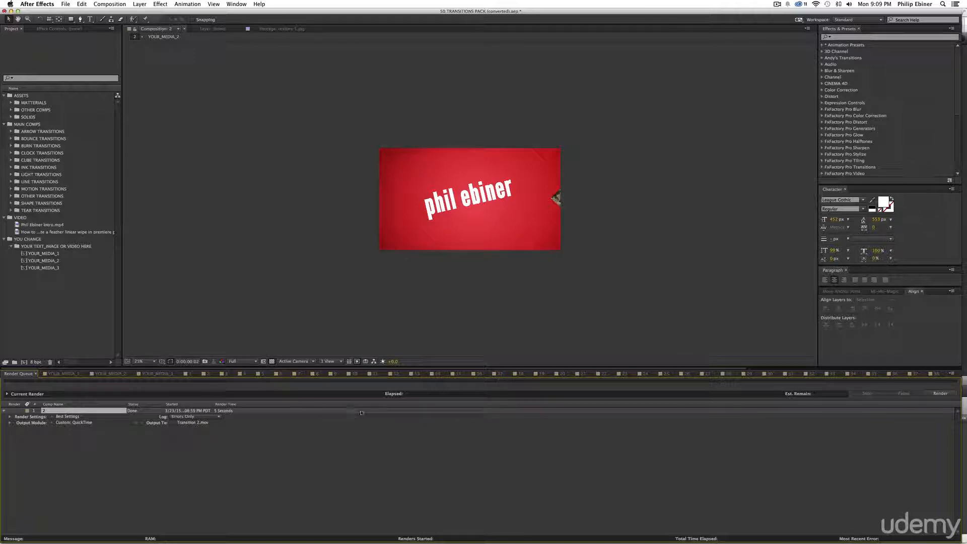
- Switch to Finder, locate Transition 2.mov in YouTube > Editing After Effects Templates > EXPORTS, and play its preview
{"action": "key", "text": "super+Tab"}
{"action": "left_click", "coordinate": [579, 256]}
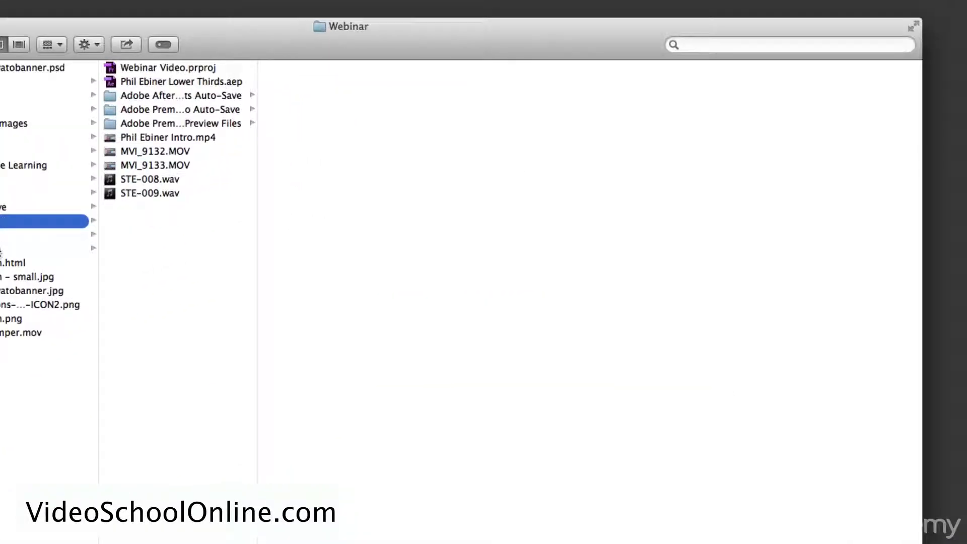
{"action": "left_click", "coordinate": [1, 249]}
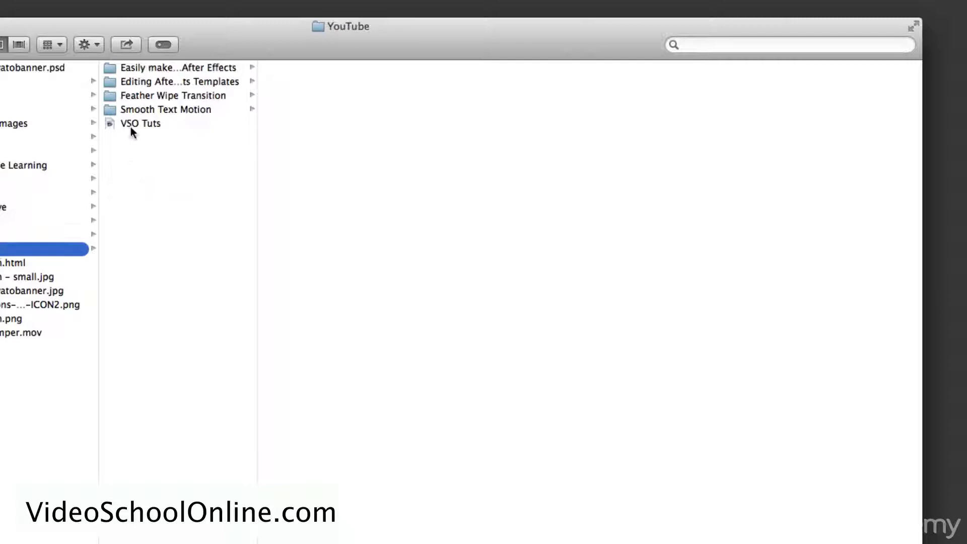
{"action": "left_click", "coordinate": [173, 82]}
{"action": "left_click", "coordinate": [210, 69]}
{"action": "left_click", "coordinate": [217, 80]}
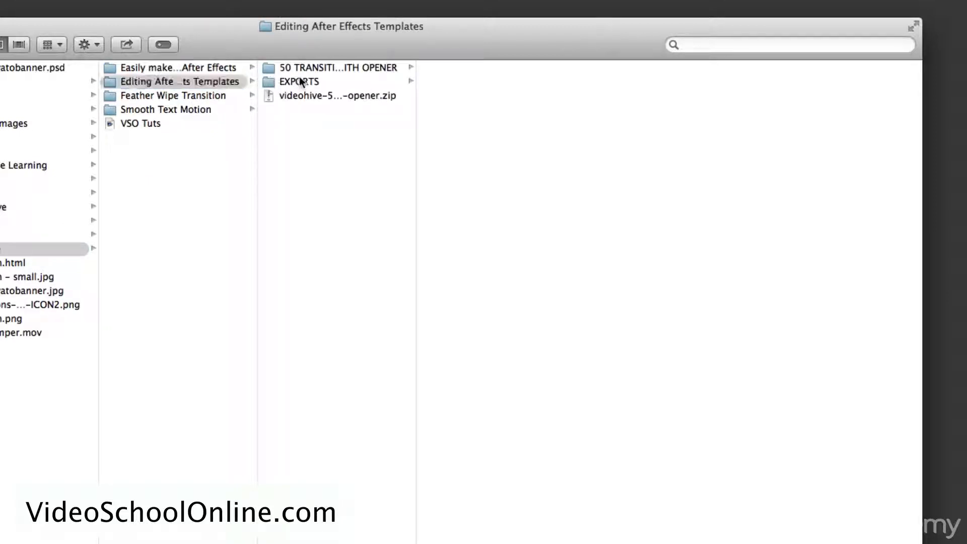
{"action": "left_click", "coordinate": [300, 81]}
{"action": "left_click", "coordinate": [474, 67]}
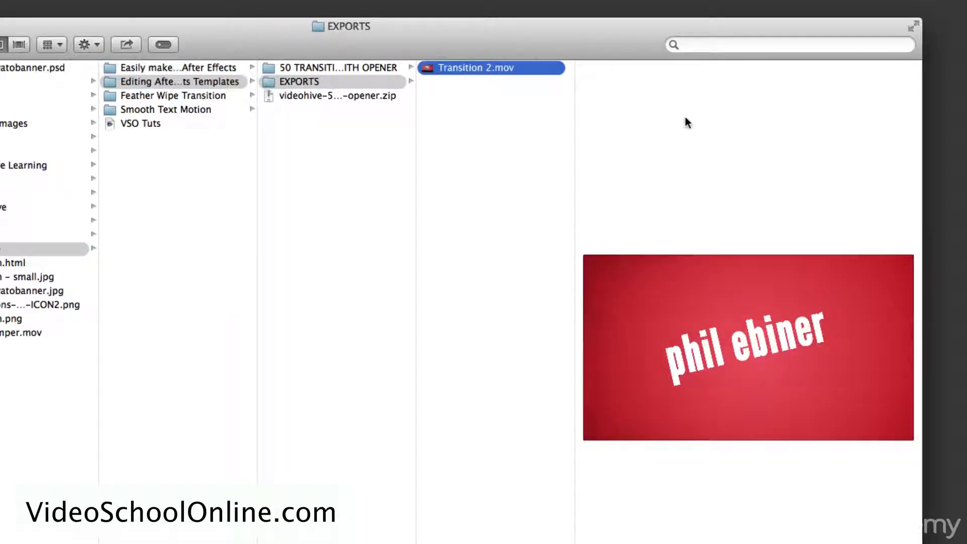
{"action": "key", "text": "space"}
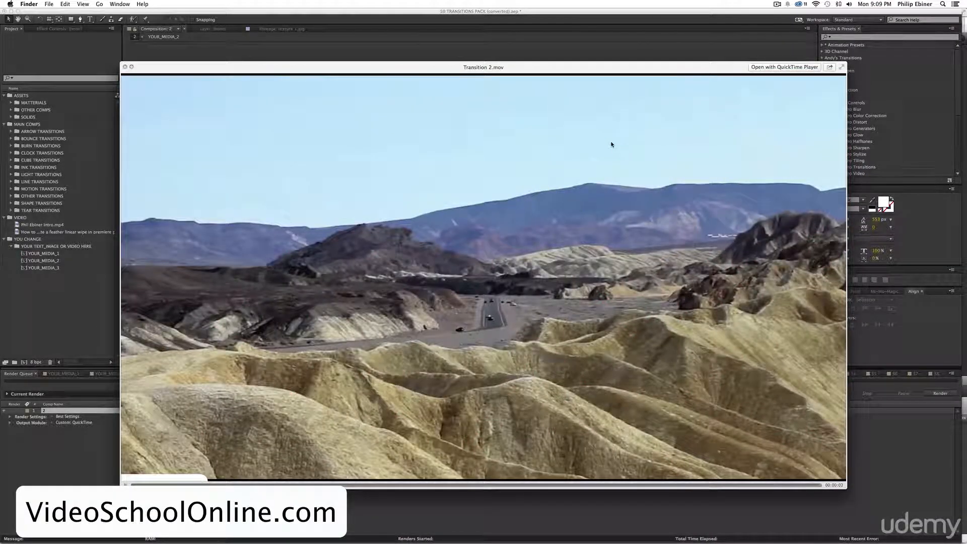
{"action": "key", "text": "space"}
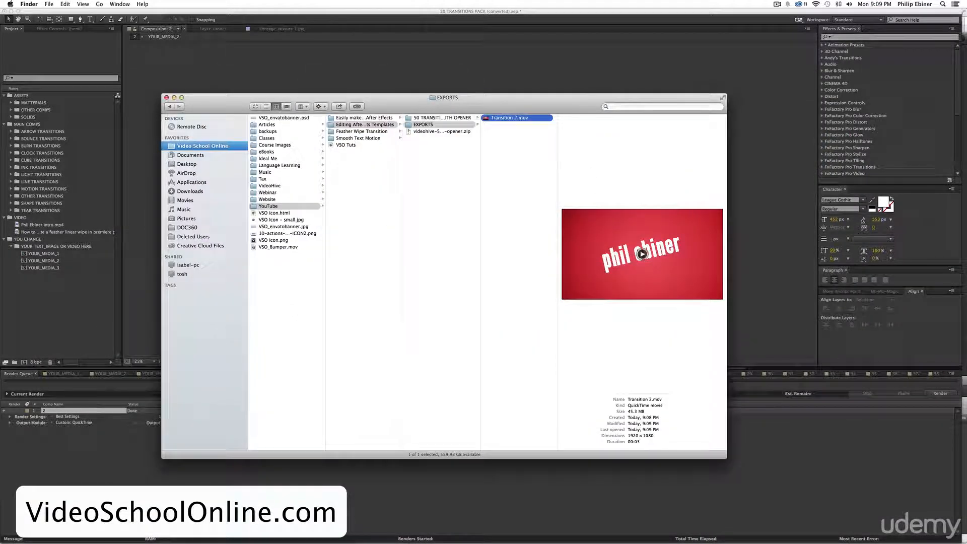